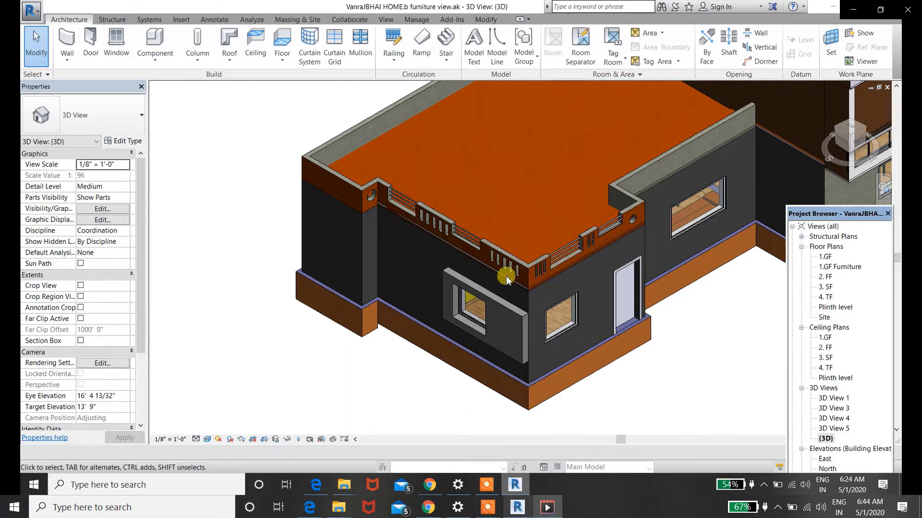
Edit the profile of the plain parapet wall beside the corner with the round hole and delete its top sketch line
{"action": "scroll", "coordinate": [318, 169], "scroll_direction": "up", "scroll_amount": 5}
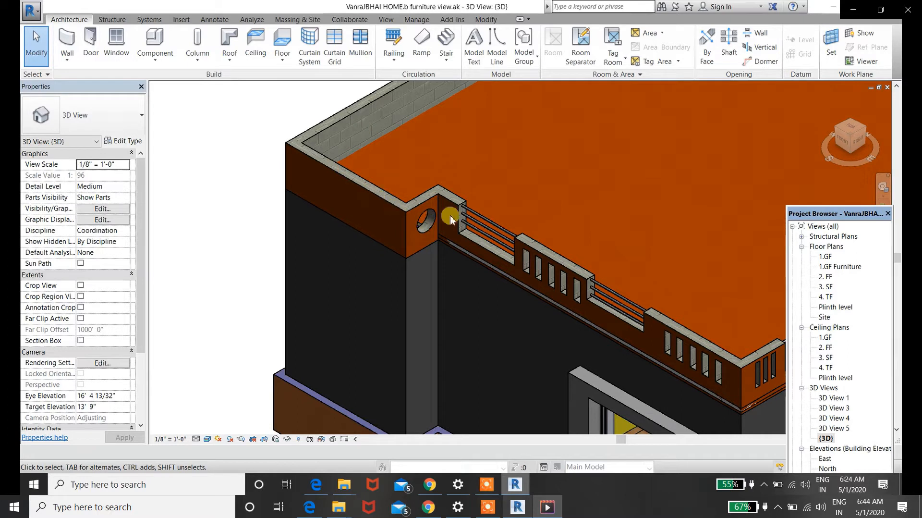
{"action": "left_click", "coordinate": [357, 190]}
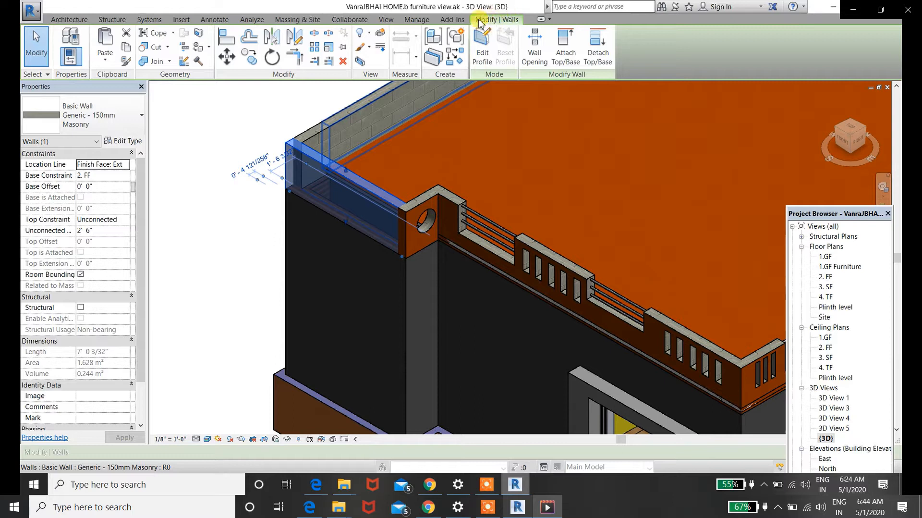
{"action": "left_click", "coordinate": [489, 54]}
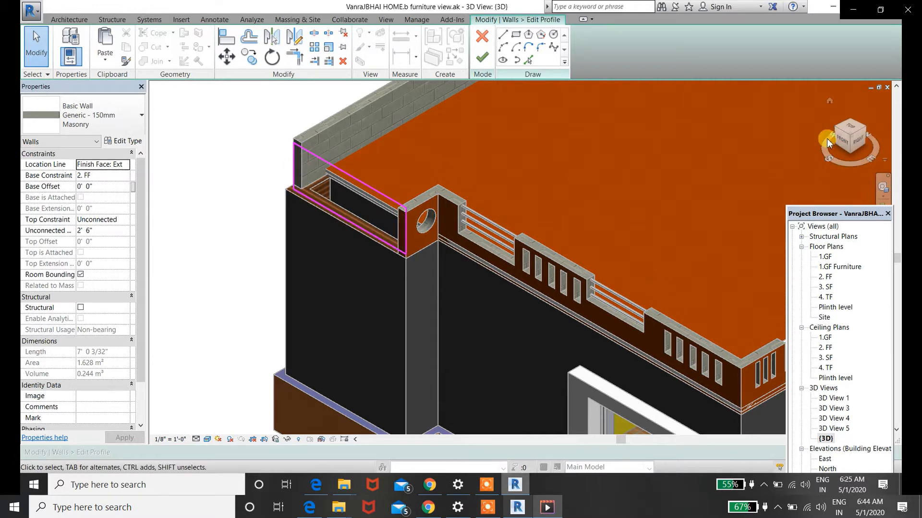
{"action": "left_click", "coordinate": [842, 140]}
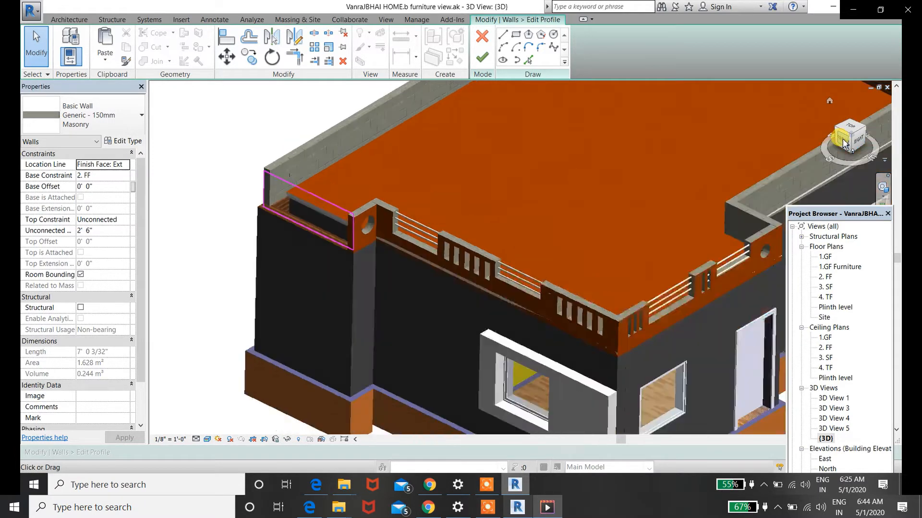
{"action": "scroll", "coordinate": [479, 271], "scroll_direction": "up", "scroll_amount": 6}
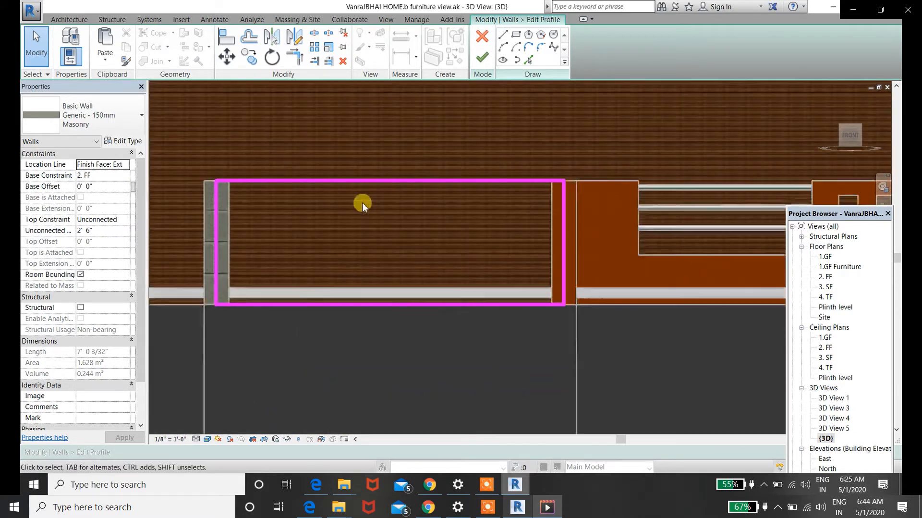
{"action": "left_click", "coordinate": [365, 182]}
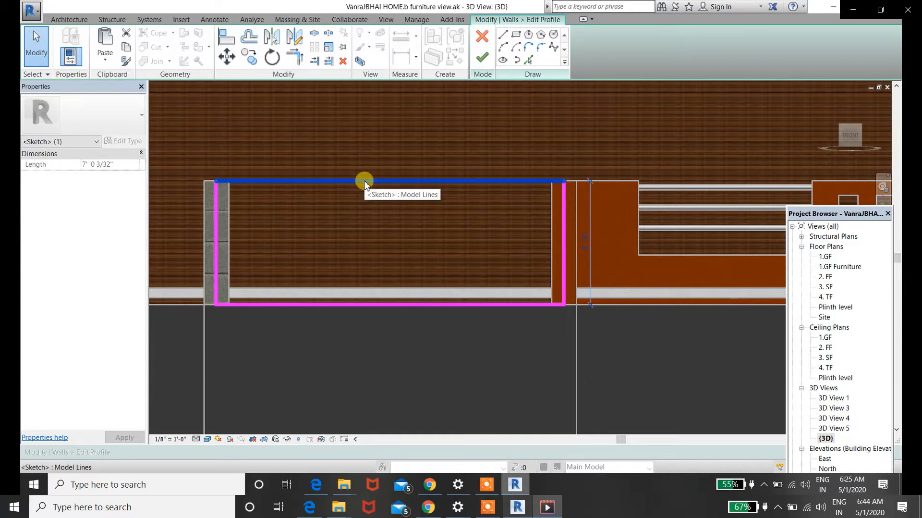
{"action": "key", "text": "Delete"}
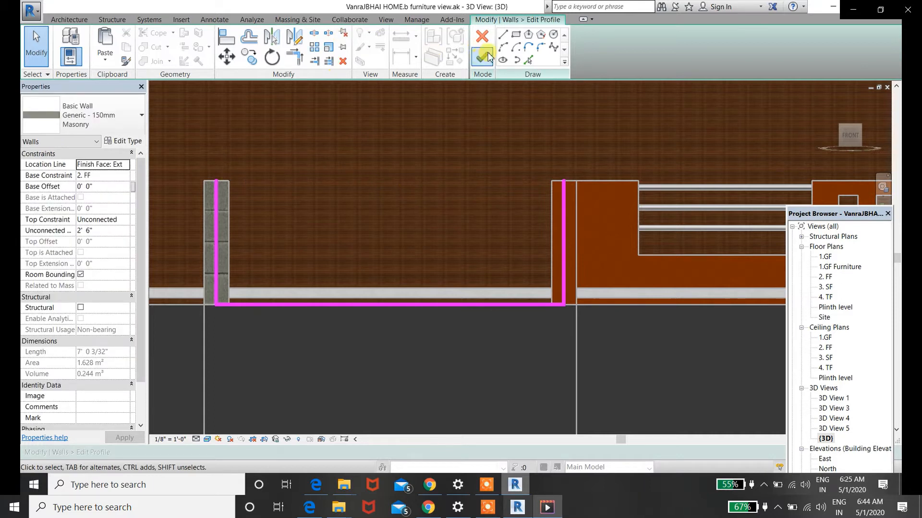
Sketch a new top edge for the wall profile with a rectangular notch about 2' 6" wide, closing the loop at both upper corners
{"action": "left_click", "coordinate": [502, 38]}
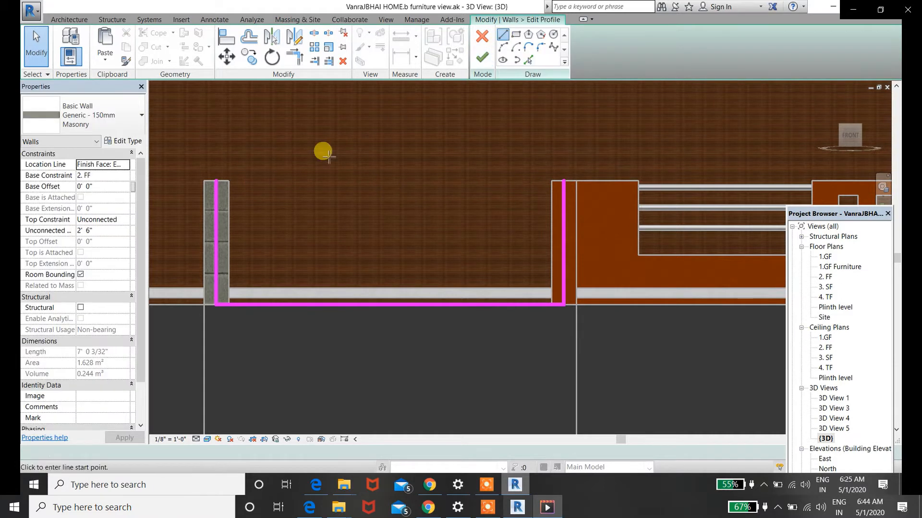
{"action": "left_click", "coordinate": [215, 180]}
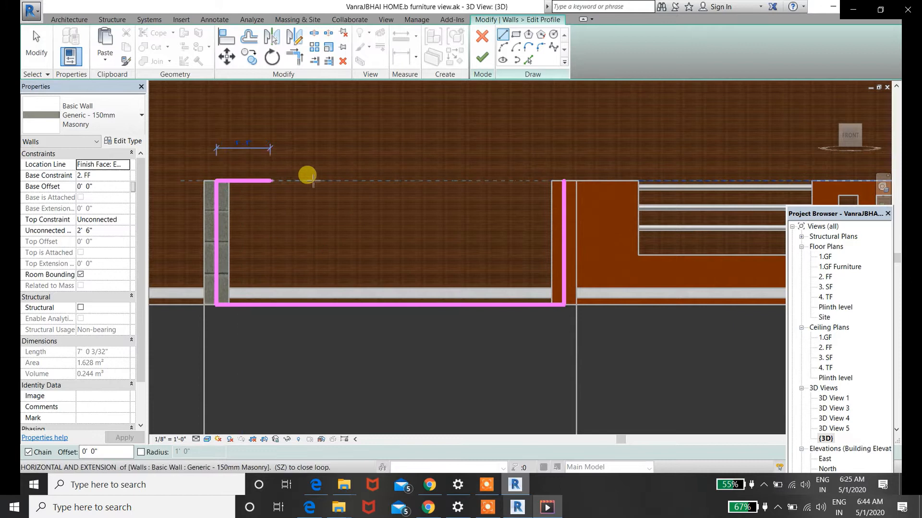
{"action": "left_click", "coordinate": [294, 181]}
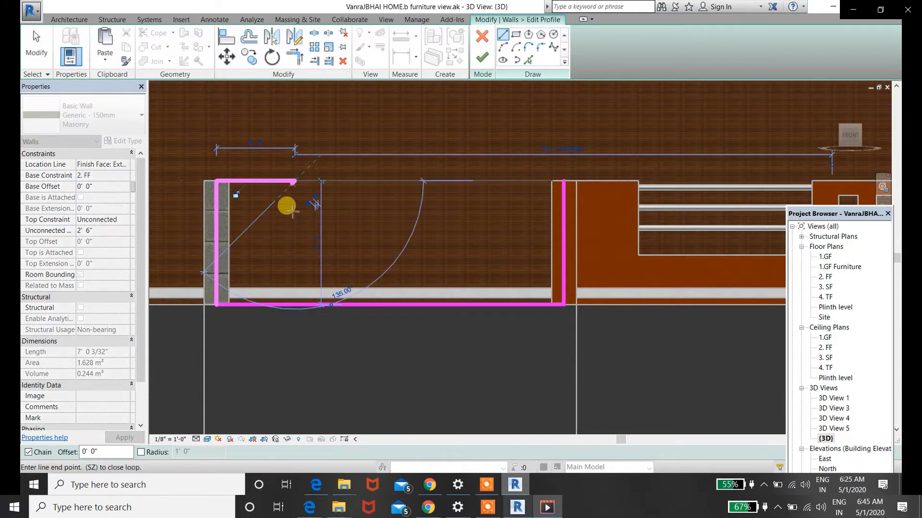
{"action": "left_click", "coordinate": [296, 255]}
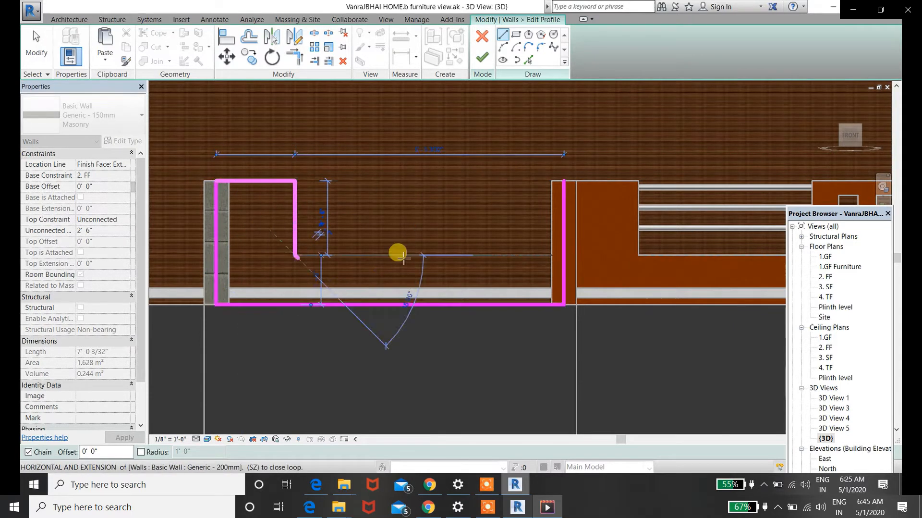
{"action": "left_click", "coordinate": [419, 255]}
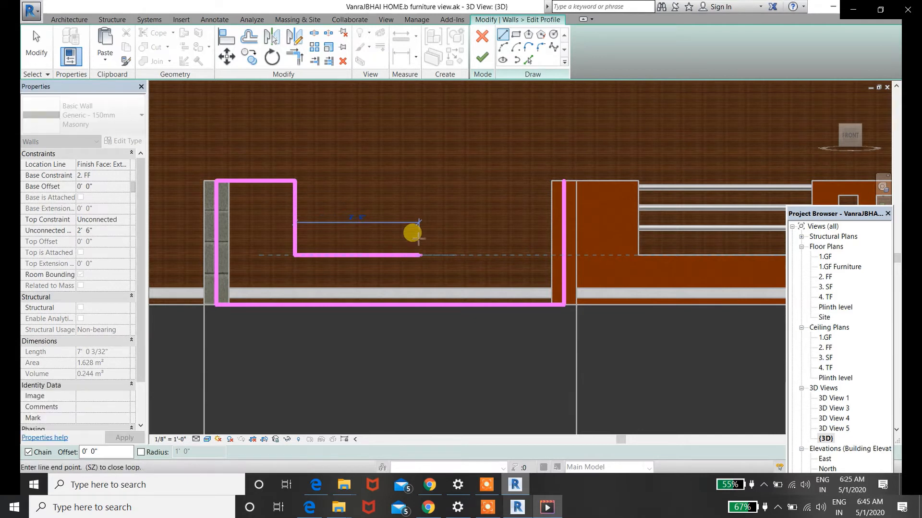
{"action": "left_click", "coordinate": [419, 181]}
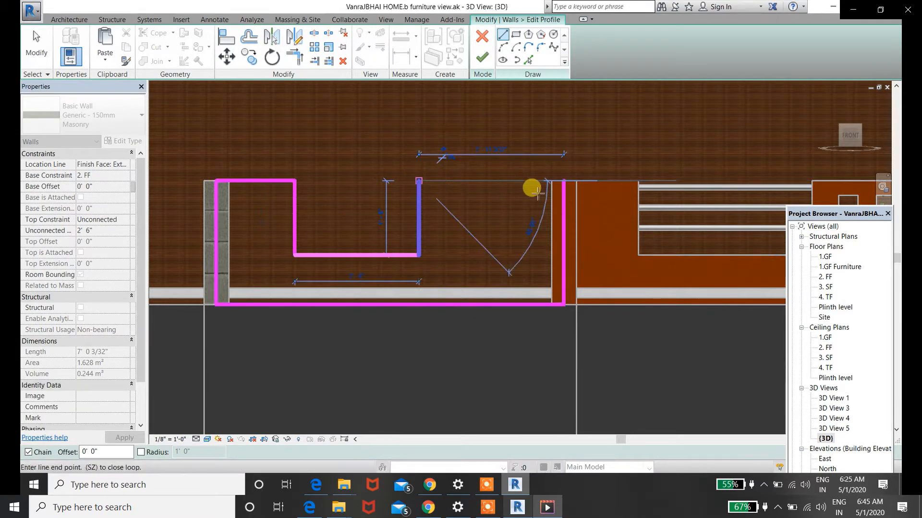
{"action": "left_click", "coordinate": [564, 181]}
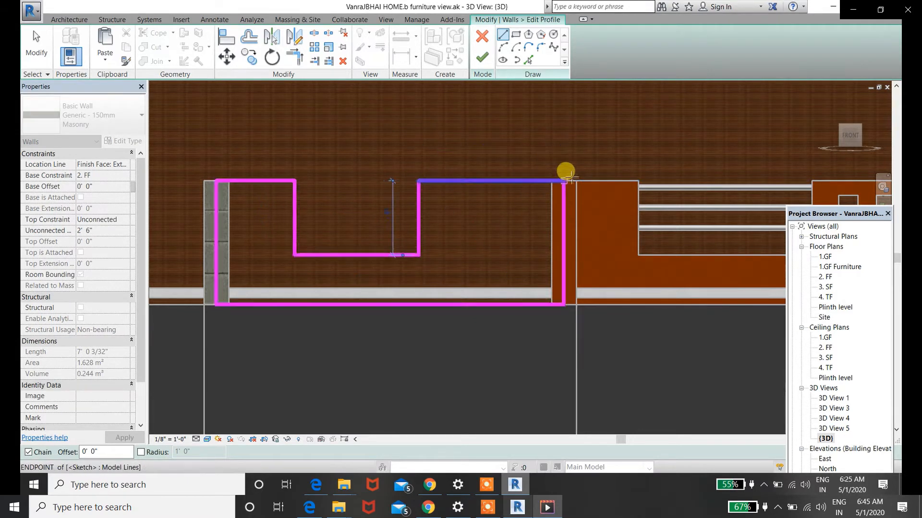
Add a circular opening to the wall profile between the notch and the corner, and finish the profile edit
{"action": "left_click", "coordinate": [553, 34]}
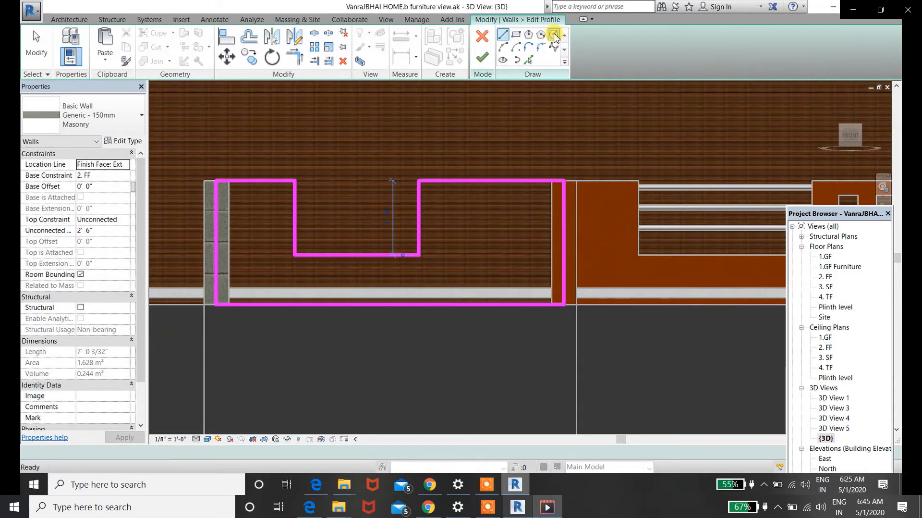
{"action": "left_click", "coordinate": [487, 217]}
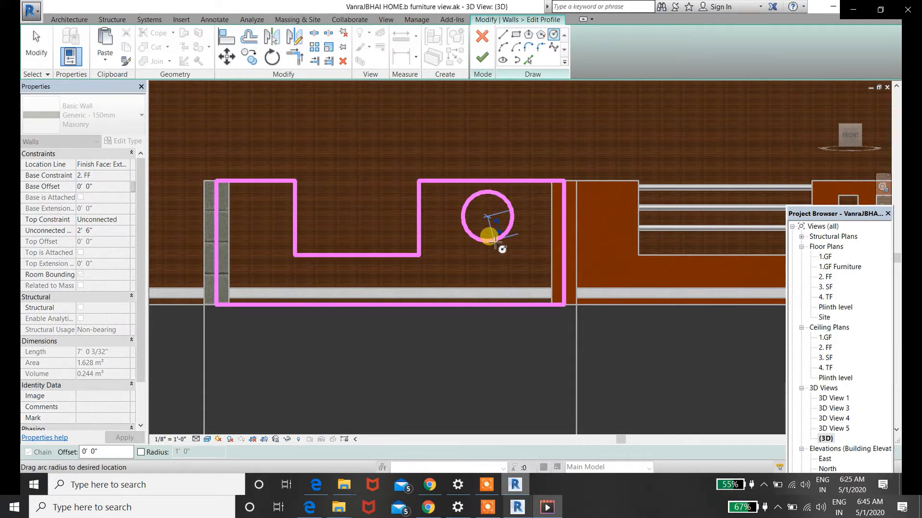
{"action": "left_click", "coordinate": [495, 235]}
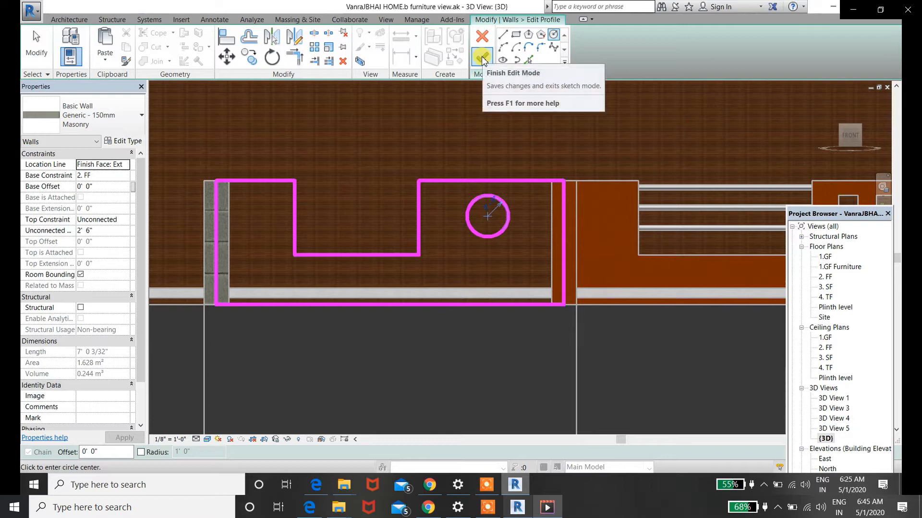
{"action": "left_click", "coordinate": [483, 57]}
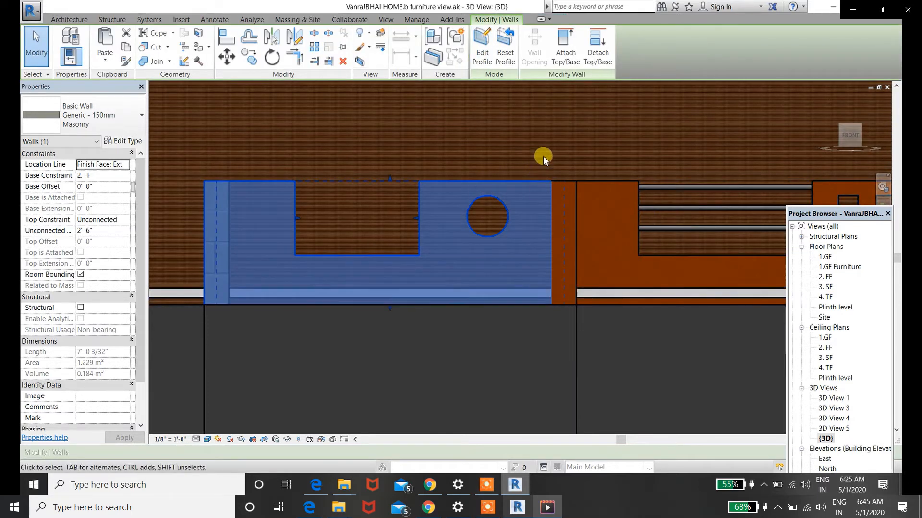
{"action": "key", "text": "Escape"}
{"action": "left_click_drag", "start_coordinate": [860, 147], "coordinate": [860, 129]}
{"action": "left_click", "coordinate": [860, 130]}
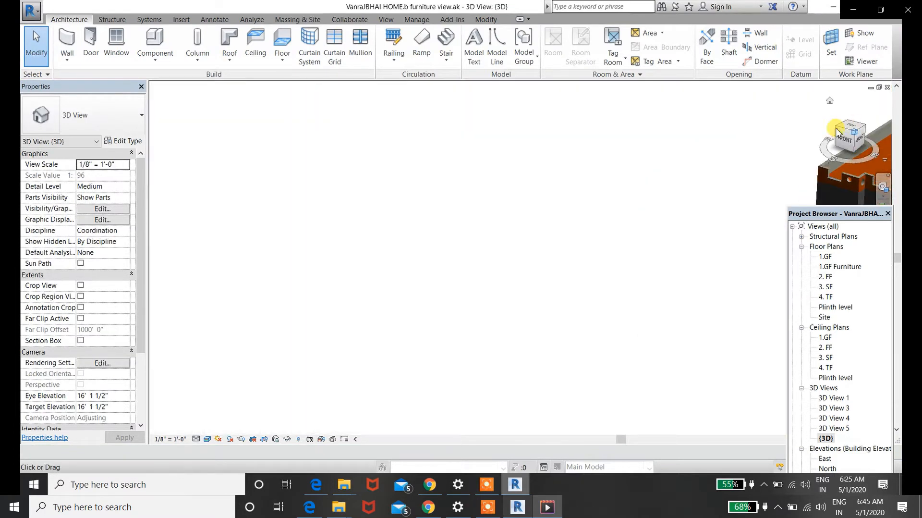
{"action": "scroll", "coordinate": [407, 304], "scroll_direction": "up", "scroll_amount": 6}
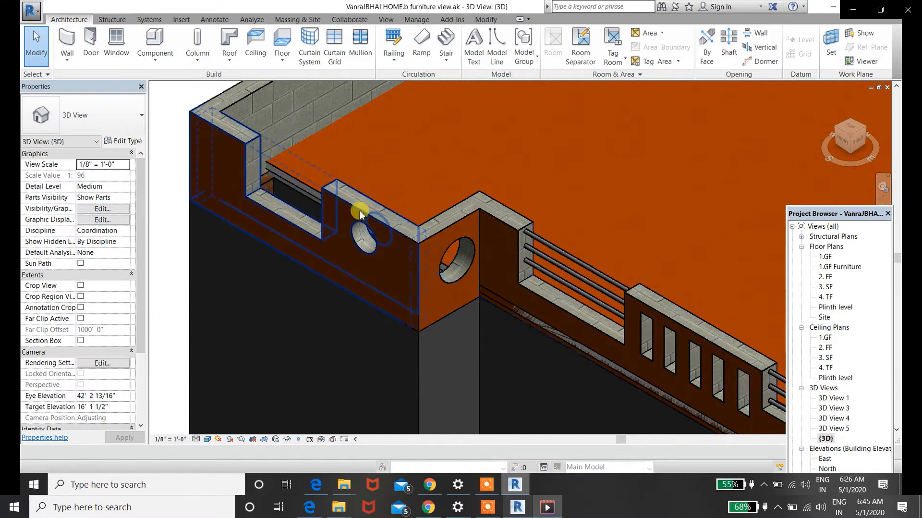
In the 2. FF floor plan, create a 900mm Pipe railing 2' 6" long along the wall centreline between the notch's two sides
{"action": "double_click", "coordinate": [828, 278]}
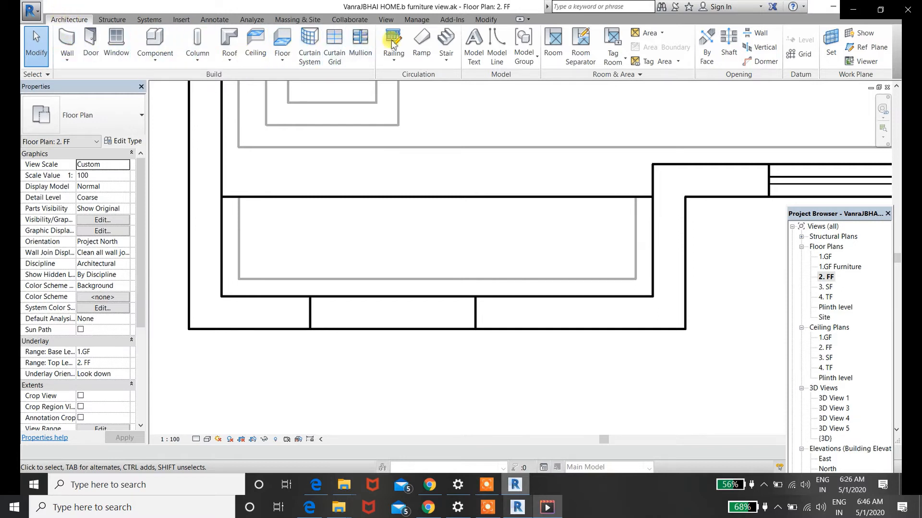
{"action": "left_click", "coordinate": [394, 40]}
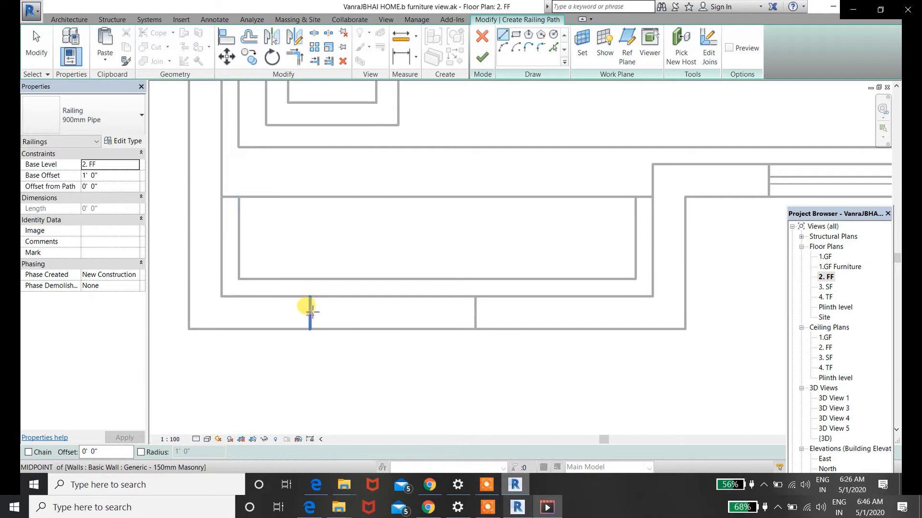
{"action": "left_click", "coordinate": [310, 313]}
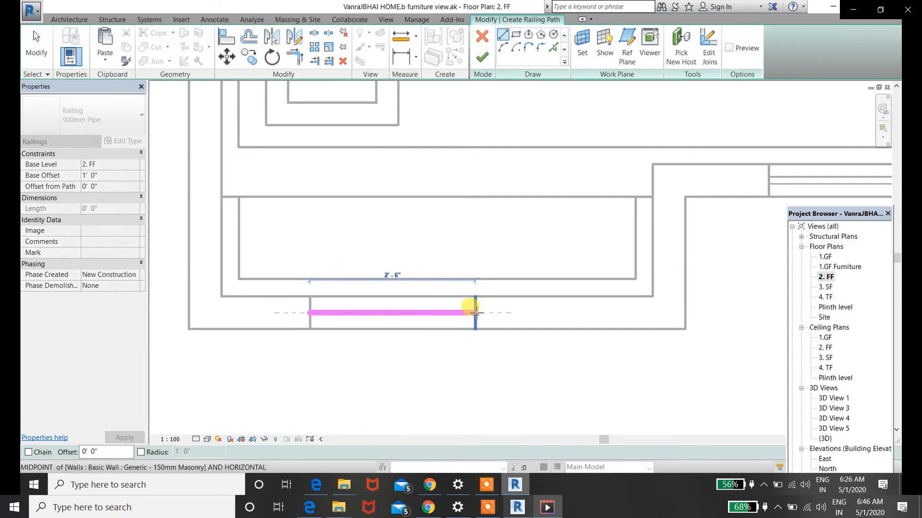
{"action": "left_click", "coordinate": [475, 313]}
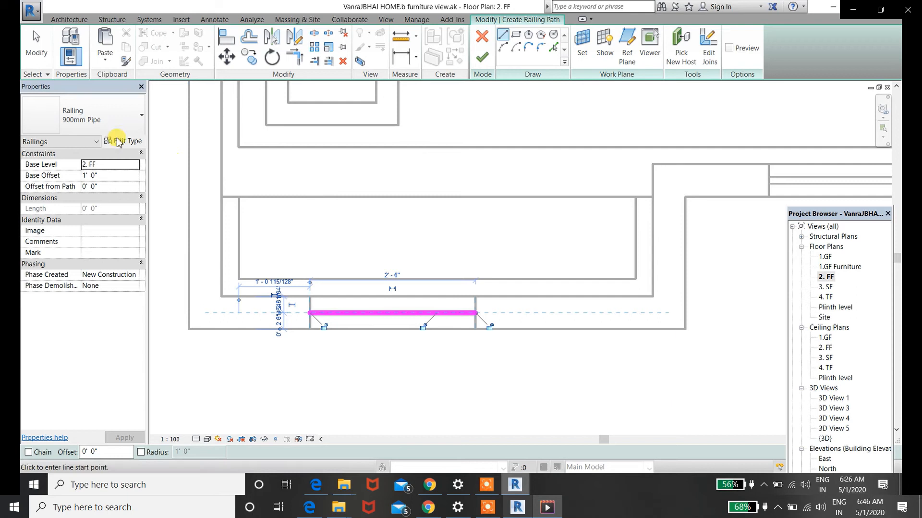
{"action": "left_click", "coordinate": [141, 116]}
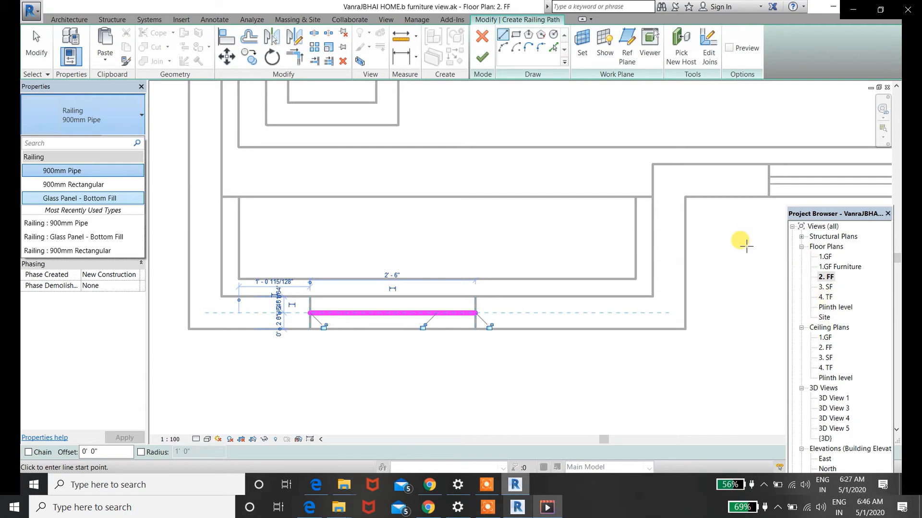
{"action": "left_click", "coordinate": [479, 58]}
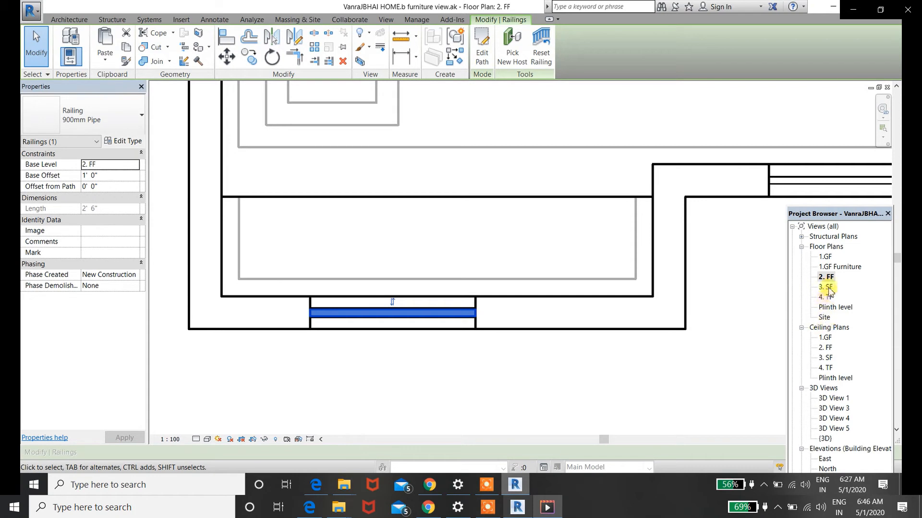
In the 3D front view, lower the new railing to a base offset of -0' 3" so its three upper pipes sit inside the notch
{"action": "double_click", "coordinate": [825, 438]}
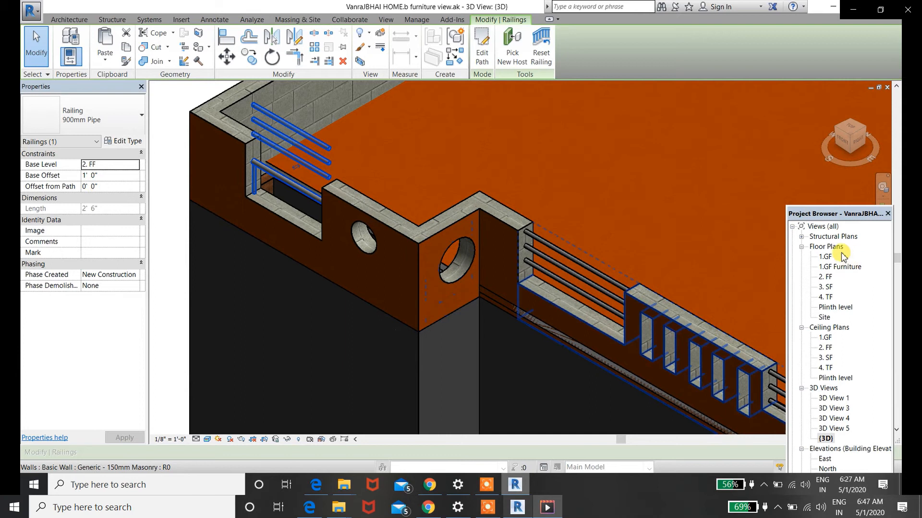
{"action": "left_click", "coordinate": [840, 140]}
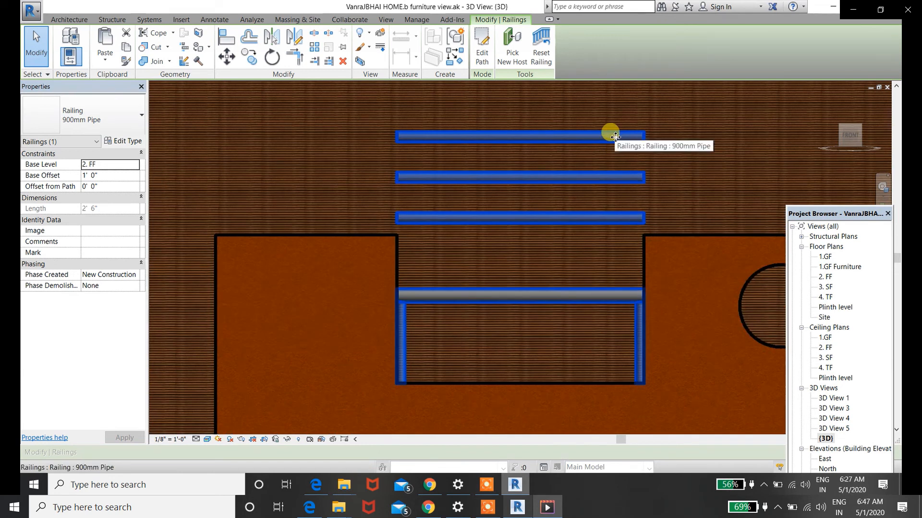
{"action": "left_click_drag", "start_coordinate": [609, 132], "coordinate": [581, 152]}
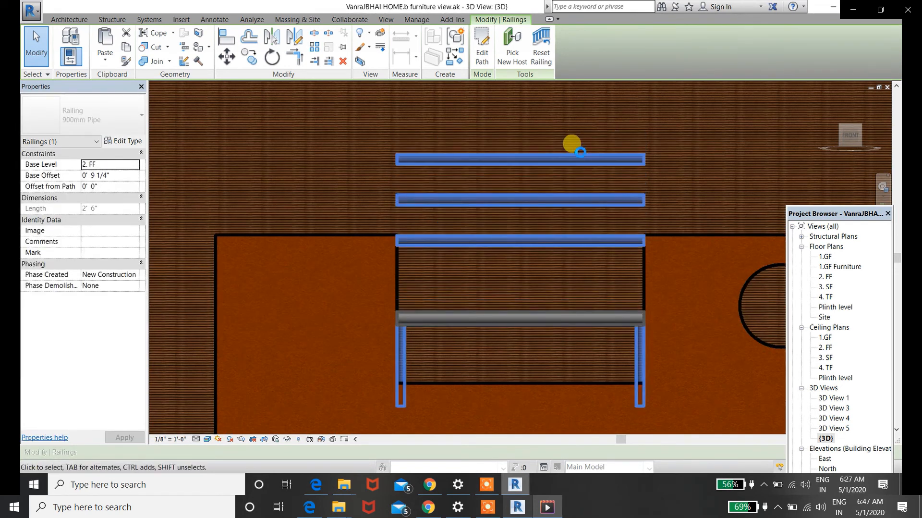
{"action": "key", "text": "Down"}
{"action": "key", "text": "Down"}
{"action": "key", "text": "Down"}
{"action": "key", "text": "Down"}
{"action": "key", "text": "Down"}
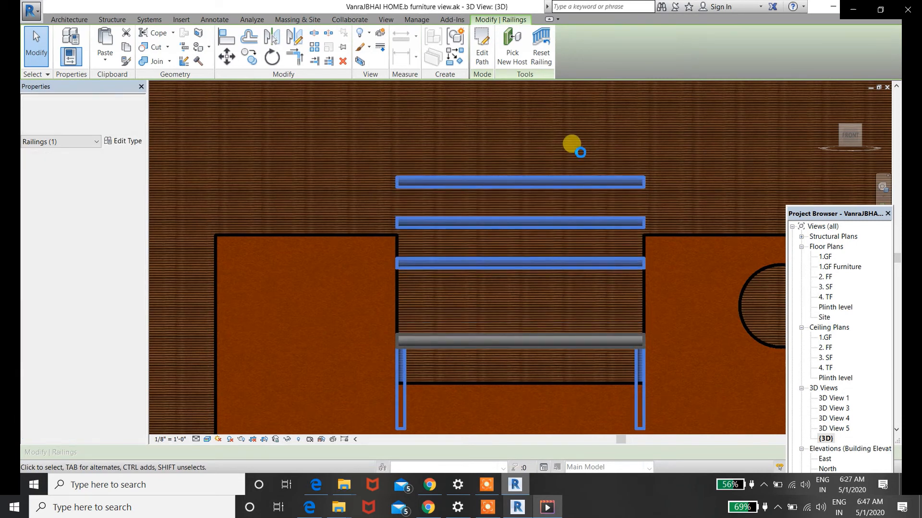
{"action": "key", "text": "Down"}
{"action": "key", "text": "Down"}
{"action": "key", "text": "Down"}
{"action": "key", "text": "Down"}
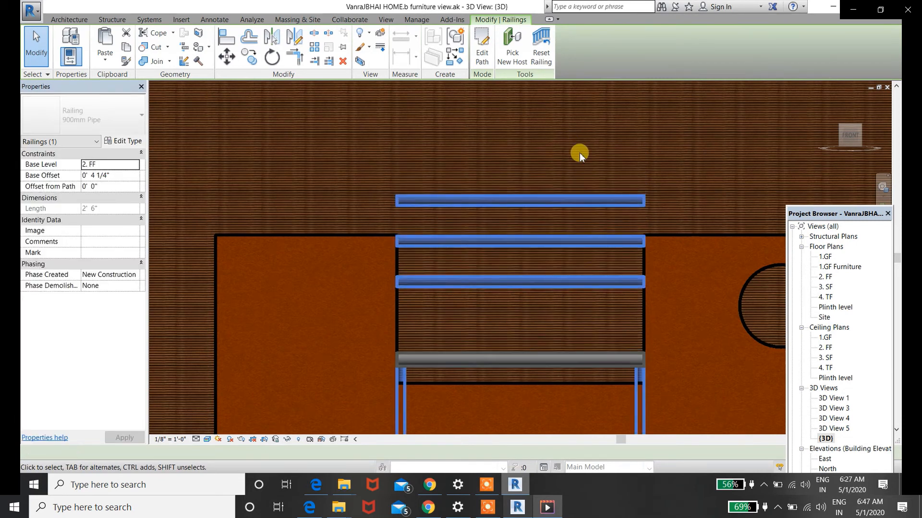
{"action": "key", "text": "Down"}
{"action": "key", "text": "Down"}
{"action": "key", "text": "Down"}
{"action": "key", "text": "Down"}
{"action": "key", "text": "Down"}
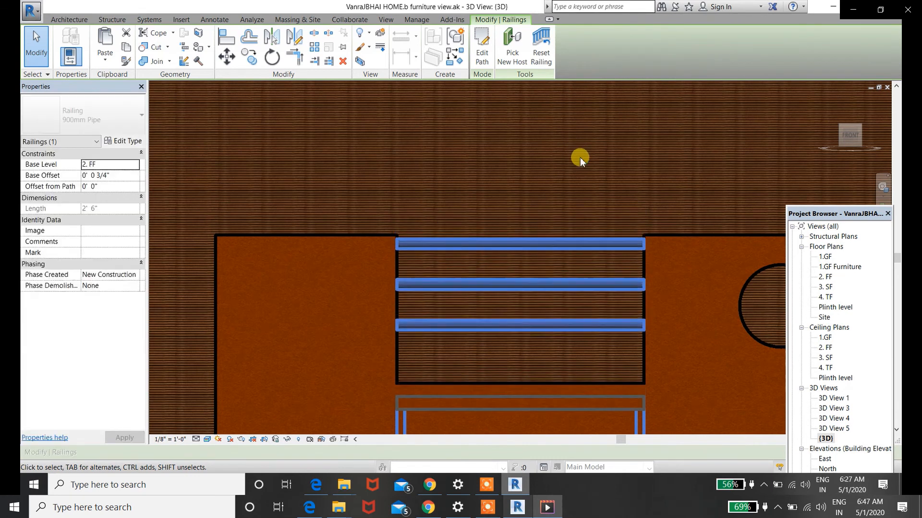
{"action": "key", "text": "Down"}
{"action": "key", "text": "Down"}
{"action": "key", "text": "Down"}
{"action": "key", "text": "Down"}
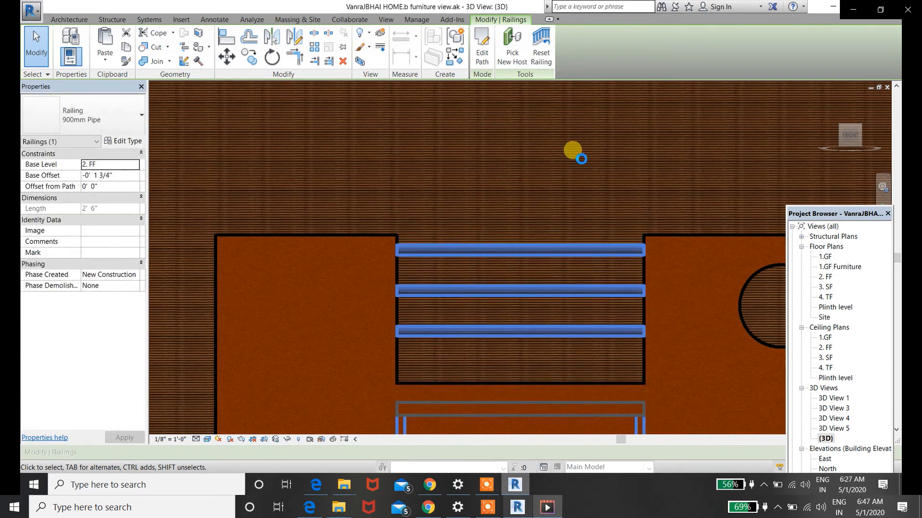
{"action": "key", "text": "Down"}
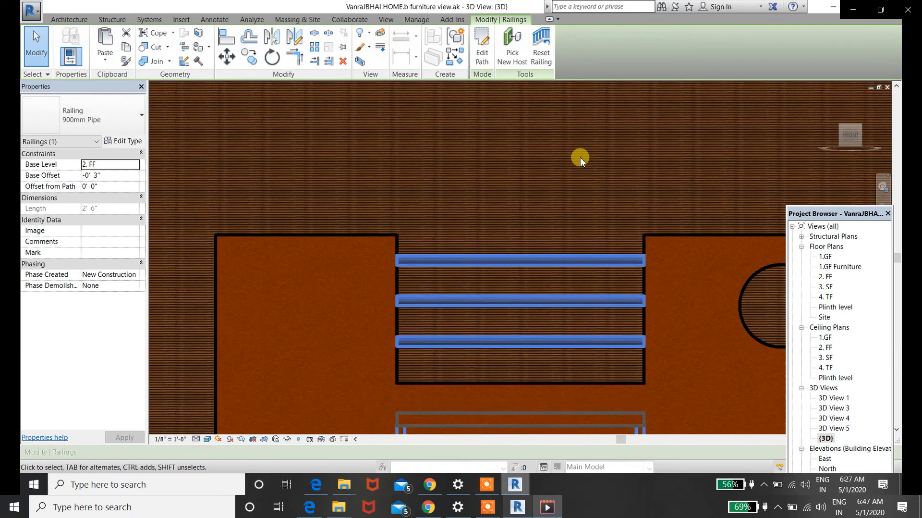
{"action": "left_click", "coordinate": [862, 129]}
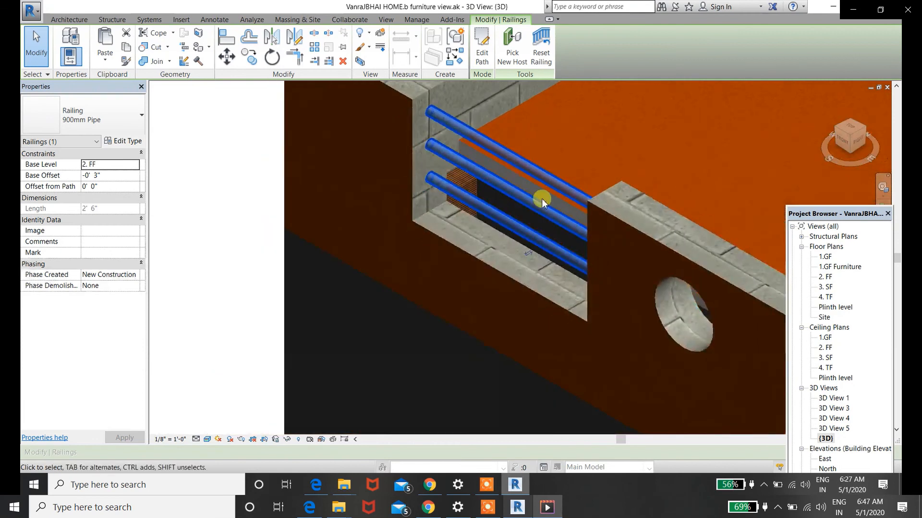
{"action": "scroll", "coordinate": [325, 189], "scroll_direction": "down", "scroll_amount": 4}
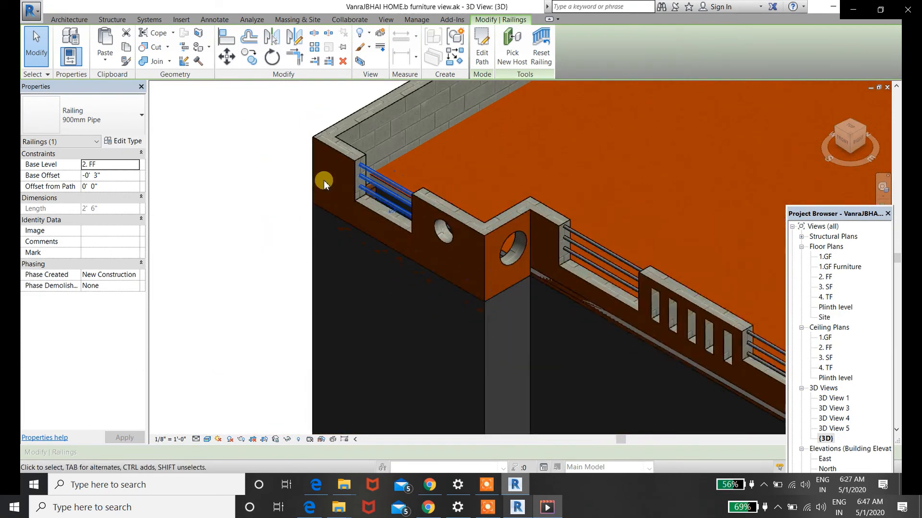
{"action": "left_click", "coordinate": [263, 258]}
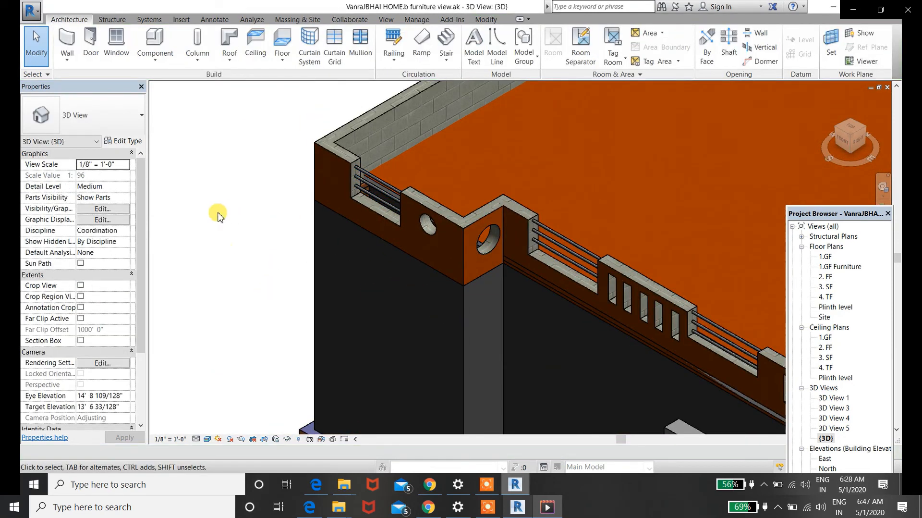
{"action": "scroll", "coordinate": [216, 210], "scroll_direction": "down", "scroll_amount": 2}
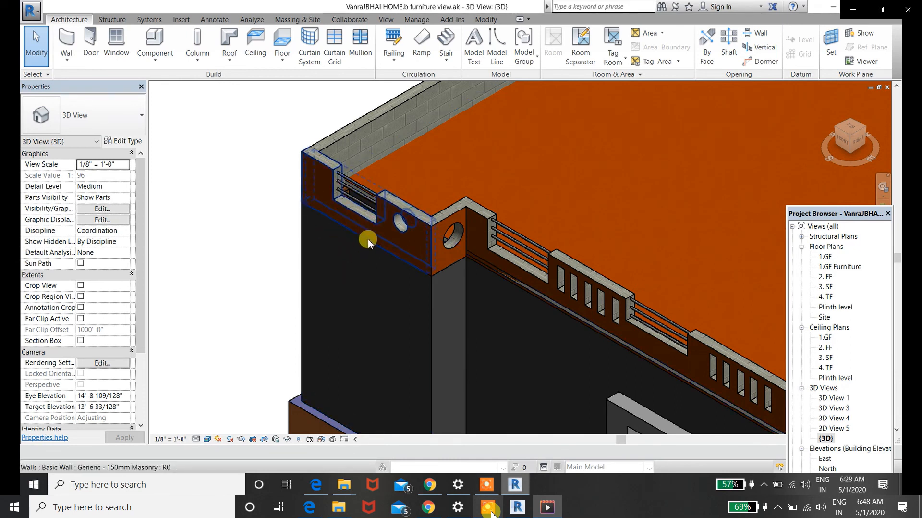
{"action": "scroll", "coordinate": [365, 240], "scroll_direction": "down", "scroll_amount": 1}
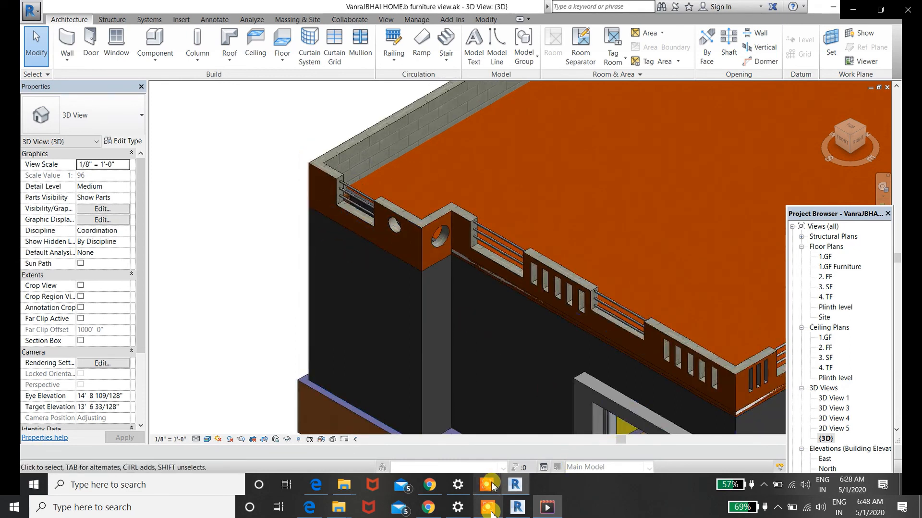
{"action": "left_click", "coordinate": [488, 508]}
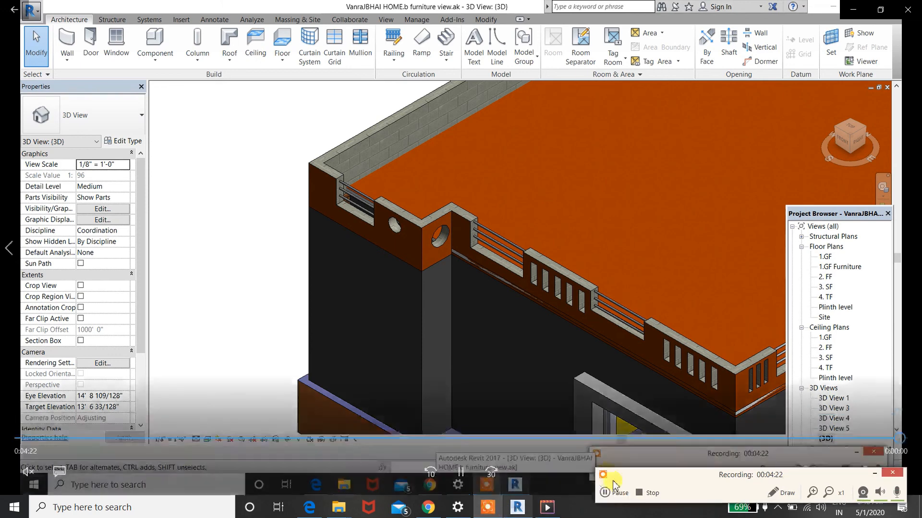